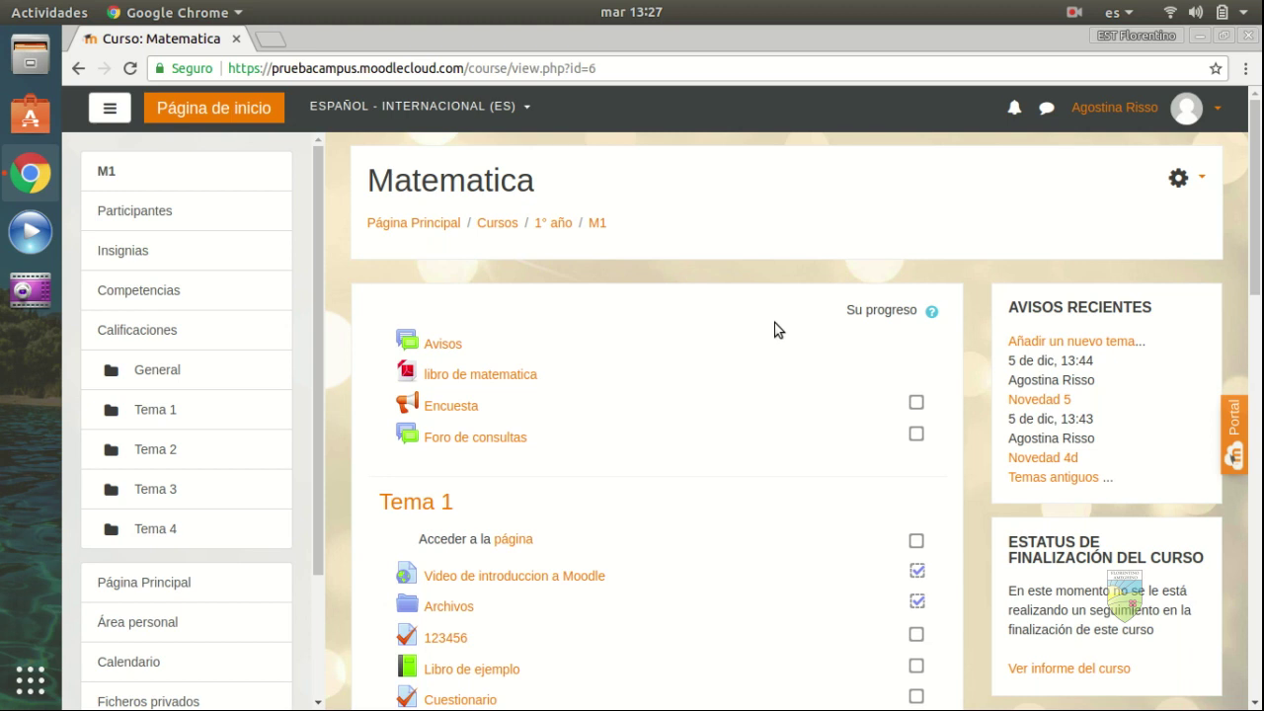
Turn on editing for the Matematica course and add a Glosario activity to its general section.
{"action": "left_click", "coordinate": [1177, 179]}
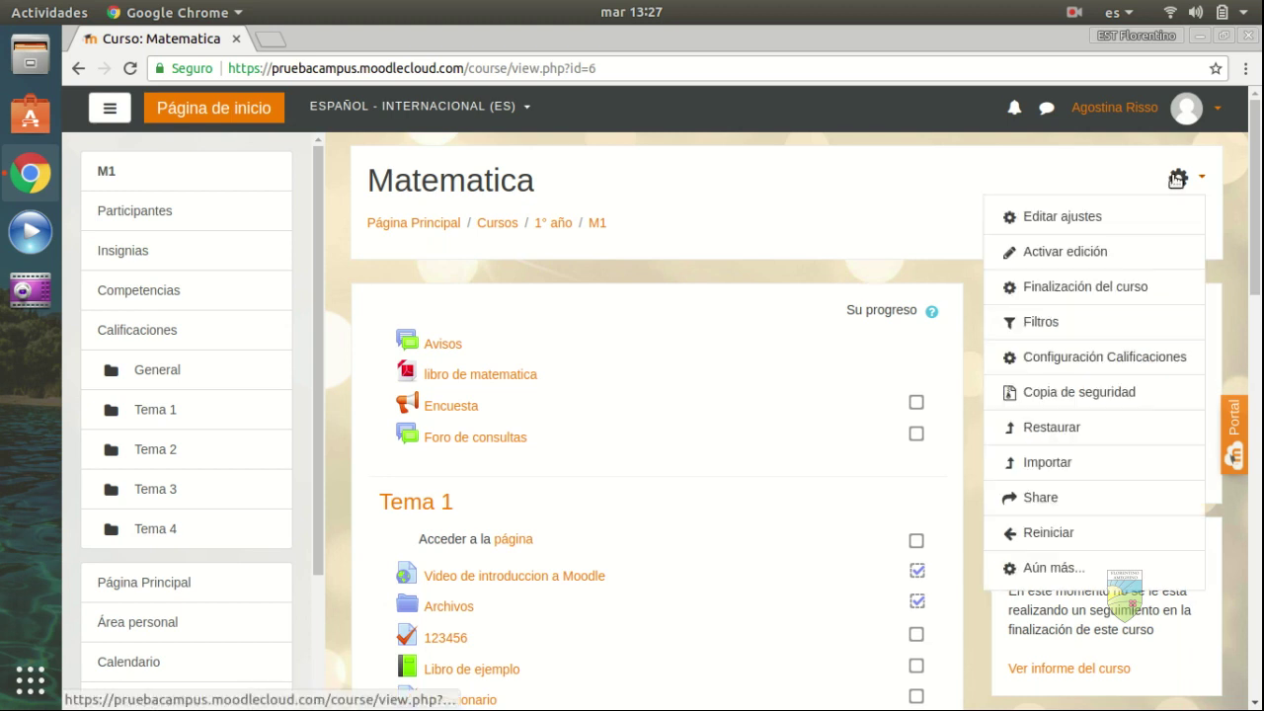
{"action": "left_click", "coordinate": [1081, 254]}
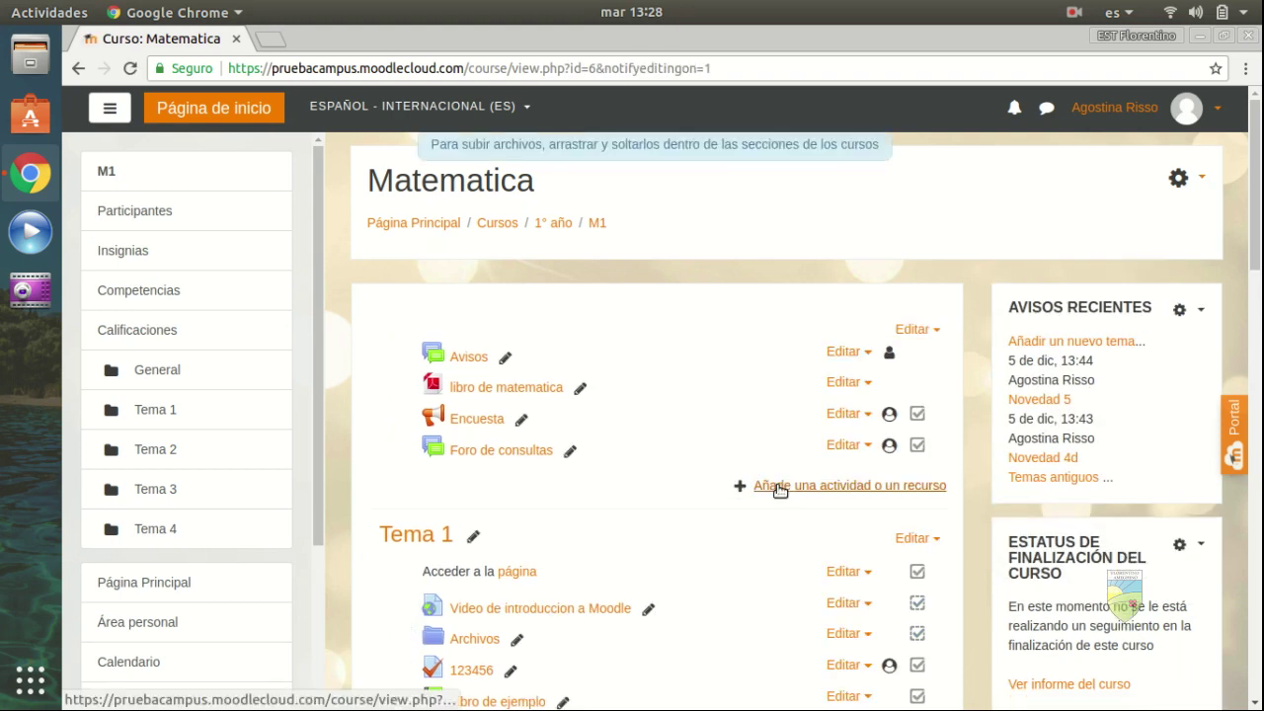
{"action": "left_click", "coordinate": [777, 485]}
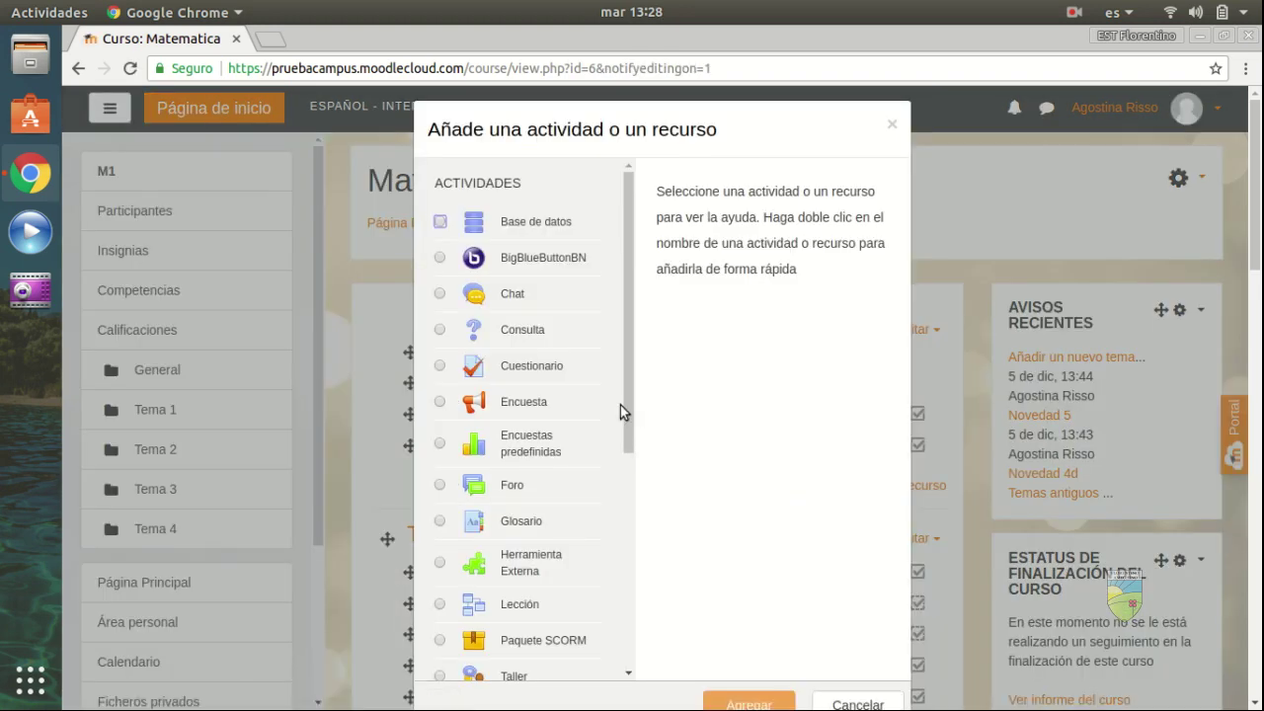
{"action": "left_click", "coordinate": [531, 520]}
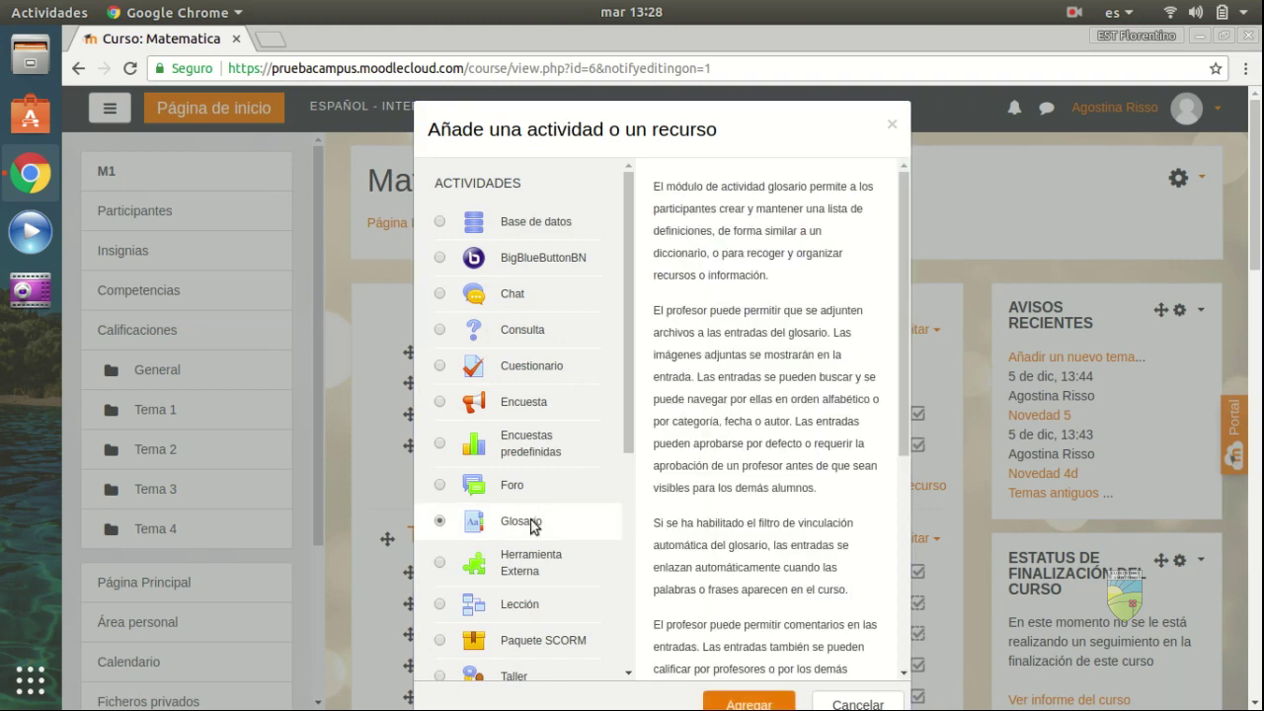
{"action": "left_click", "coordinate": [751, 703]}
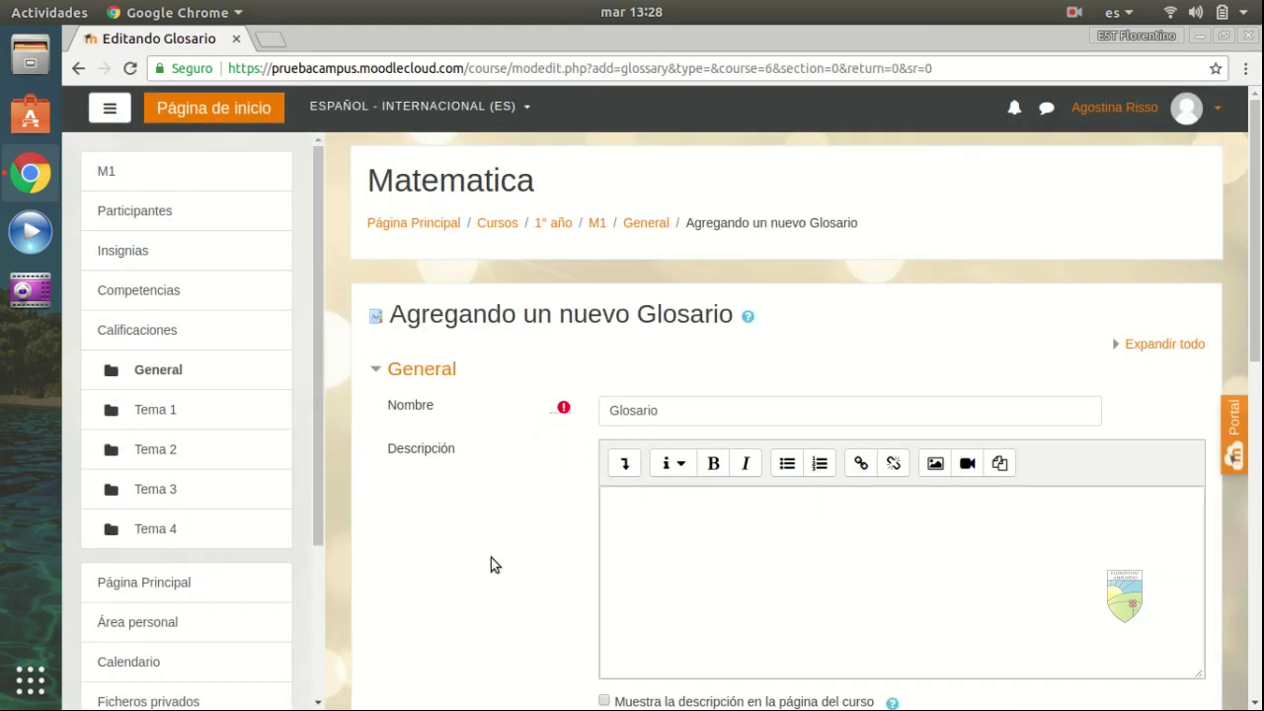
Choose Glosario secundario as the glossary type in the general settings.
{"action": "scroll", "coordinate": [483, 501], "scroll_direction": "down", "scroll_amount": 1}
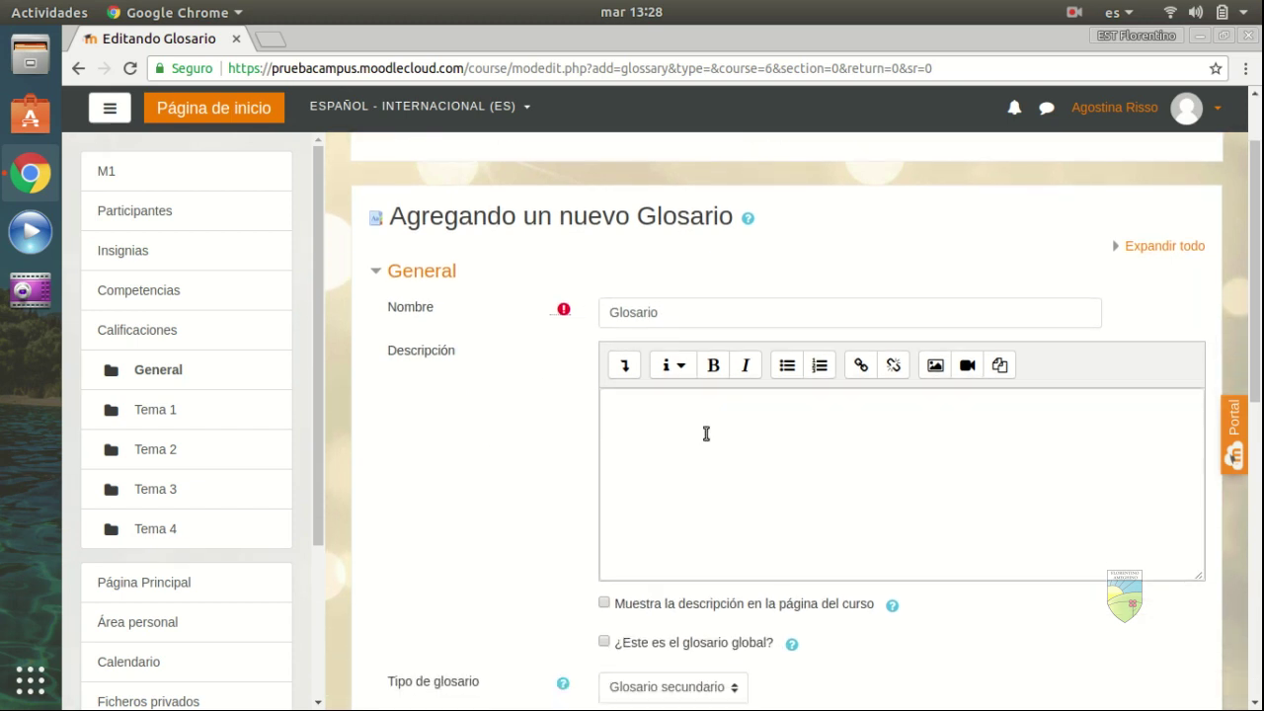
{"action": "scroll", "coordinate": [706, 434], "scroll_direction": "down", "scroll_amount": 1}
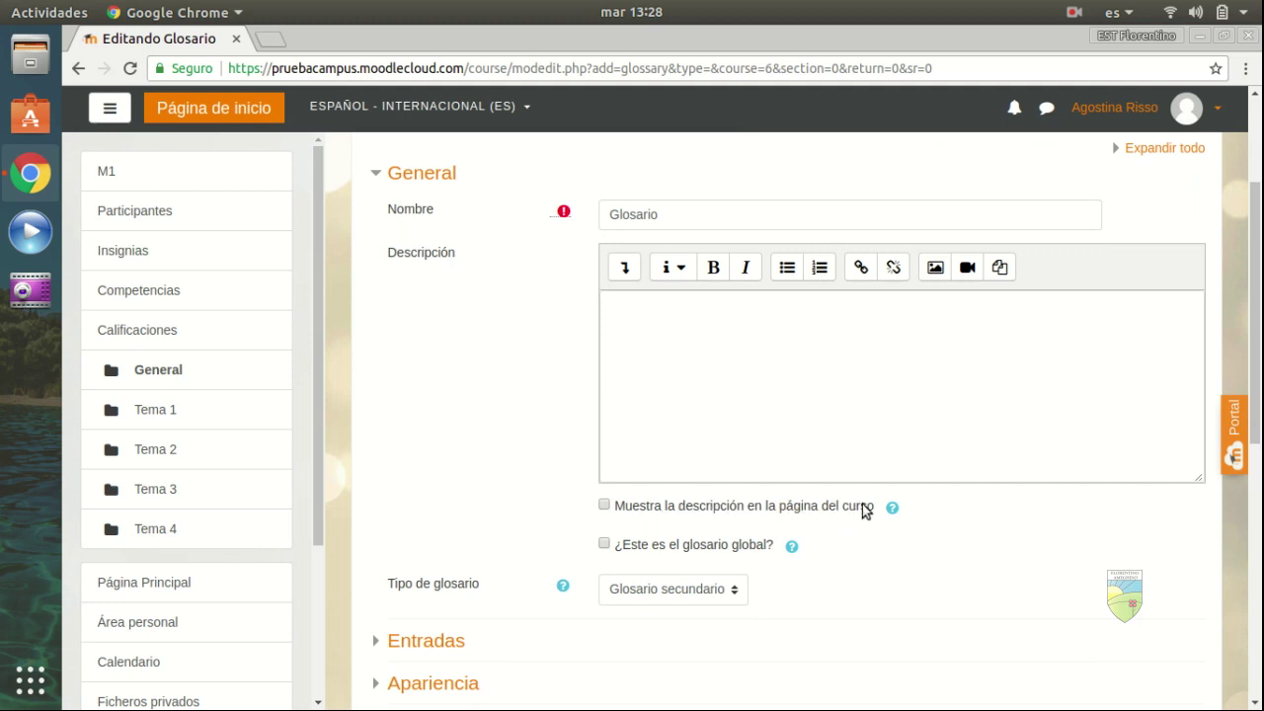
{"action": "scroll", "coordinate": [862, 506], "scroll_direction": "down", "scroll_amount": 1}
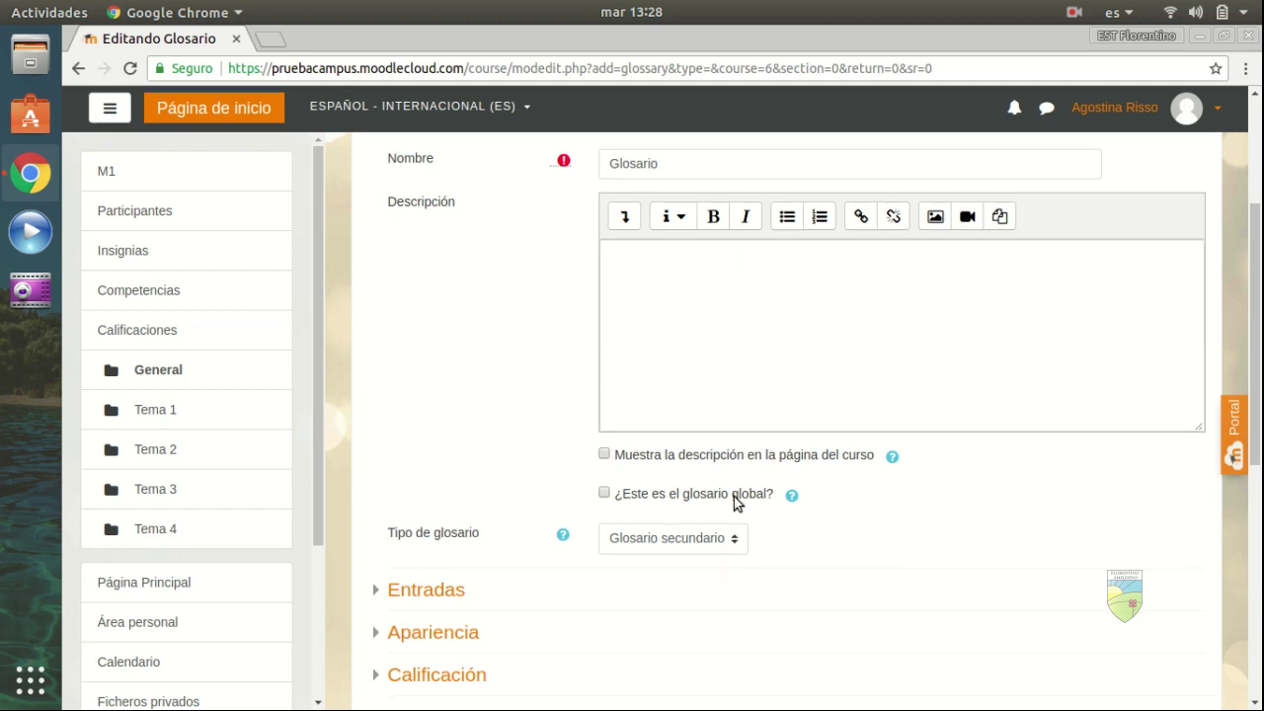
{"action": "scroll", "coordinate": [734, 497], "scroll_direction": "down", "scroll_amount": 1}
{"action": "left_click", "coordinate": [710, 490]}
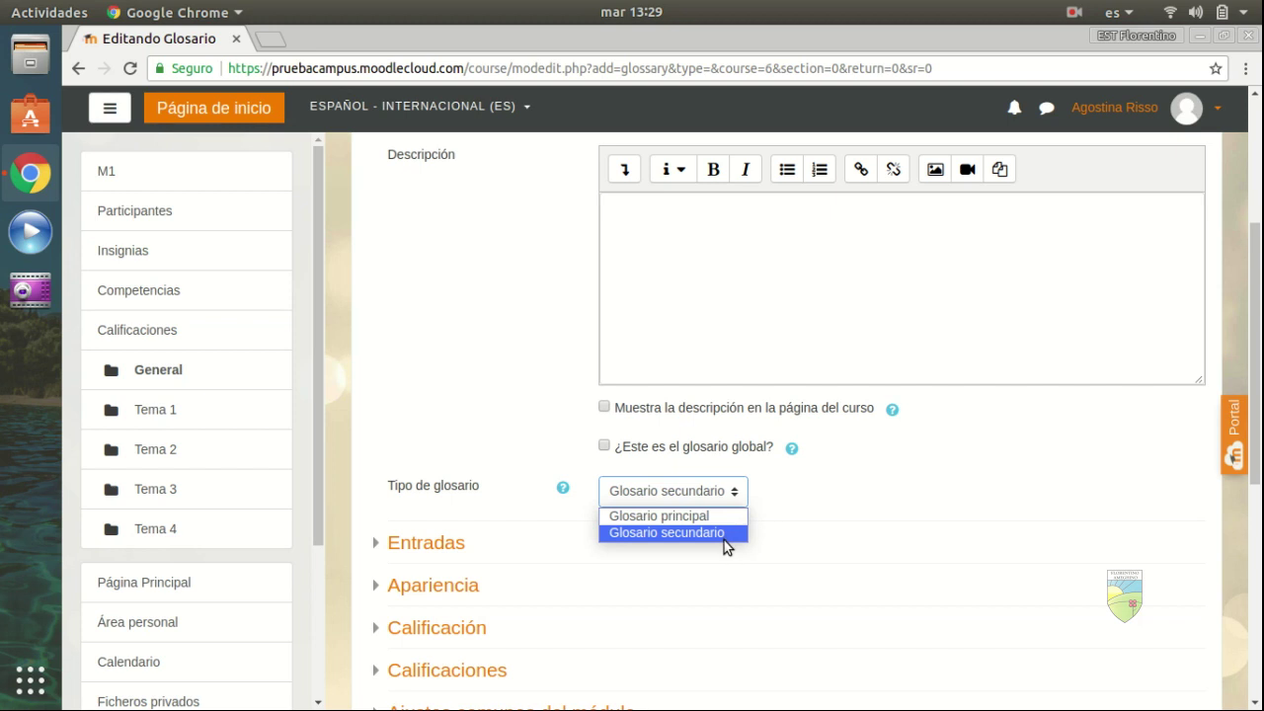
{"action": "left_click", "coordinate": [724, 540]}
Expand the Entradas and Apariencia sections of the glossary settings.
{"action": "scroll", "coordinate": [361, 558], "scroll_direction": "down", "scroll_amount": 5}
{"action": "left_click", "coordinate": [399, 304]}
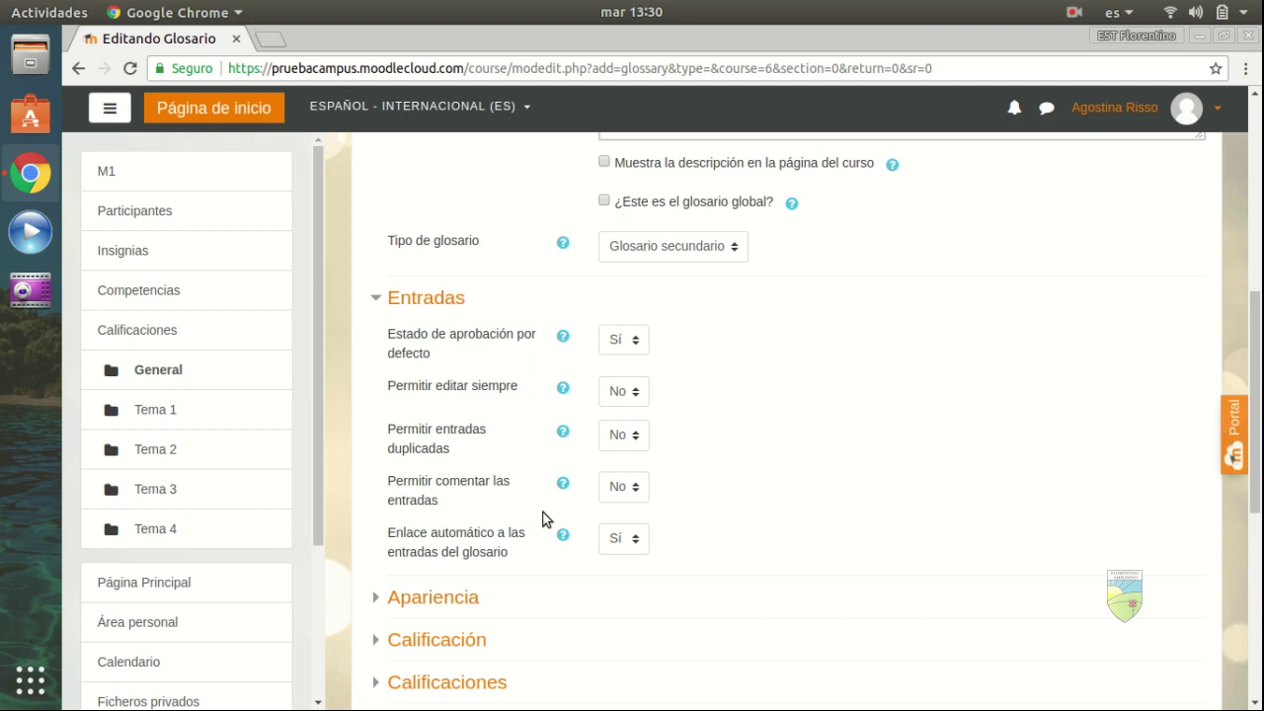
{"action": "left_click", "coordinate": [432, 596]}
{"action": "scroll", "coordinate": [494, 444], "scroll_direction": "down", "scroll_amount": 5}
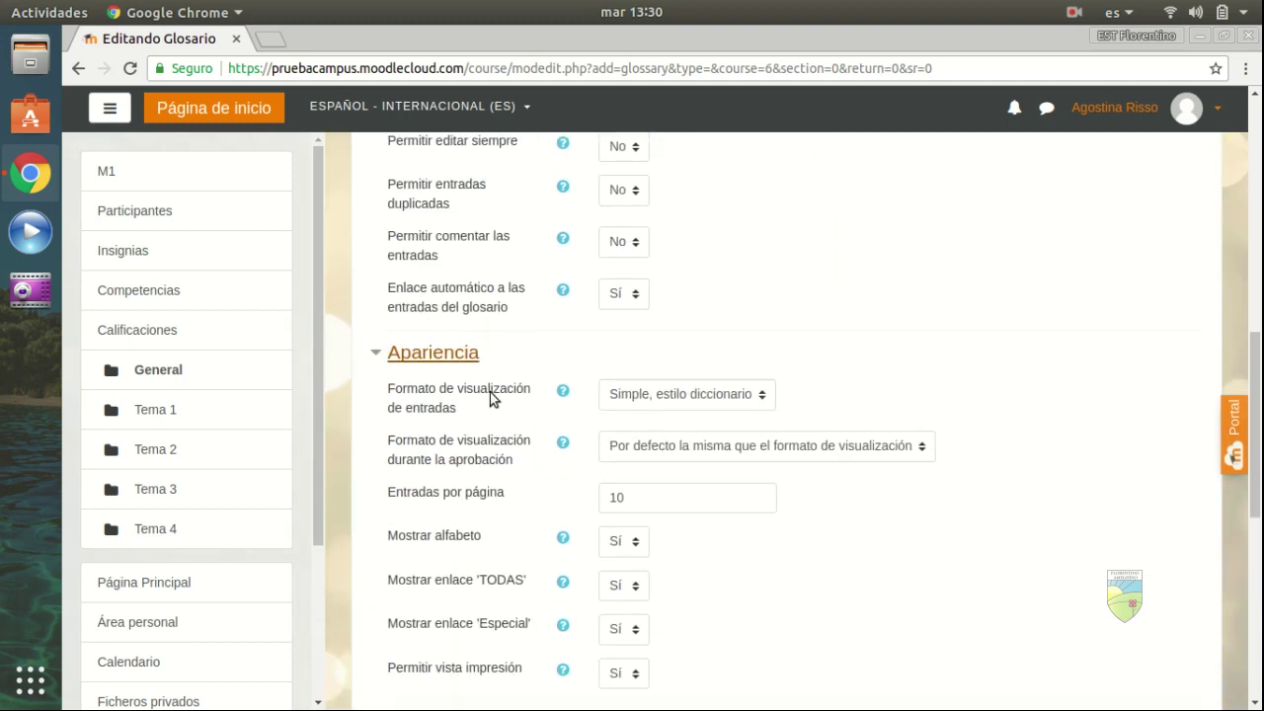
{"action": "left_click", "coordinate": [491, 394]}
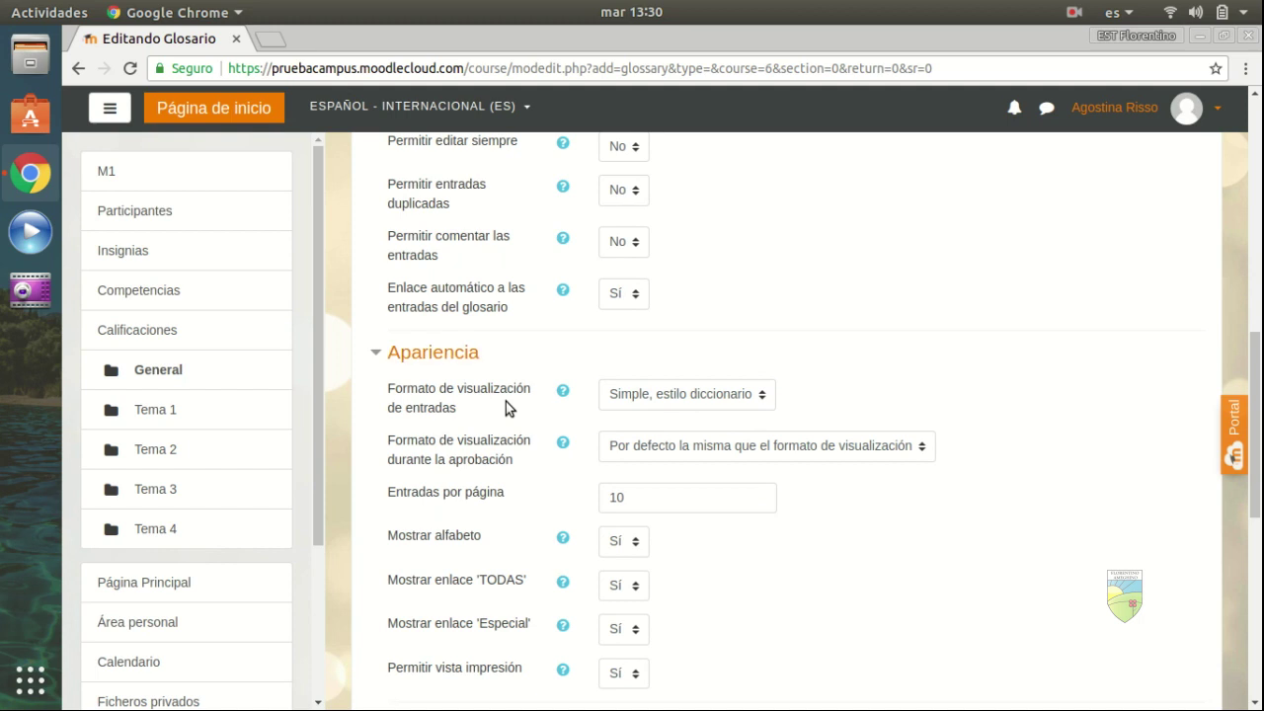
Review the entry display format and entries per page, and choose "Por defecto la misma que el formato de visualización" as the approval display format.
{"action": "left_click", "coordinate": [677, 395]}
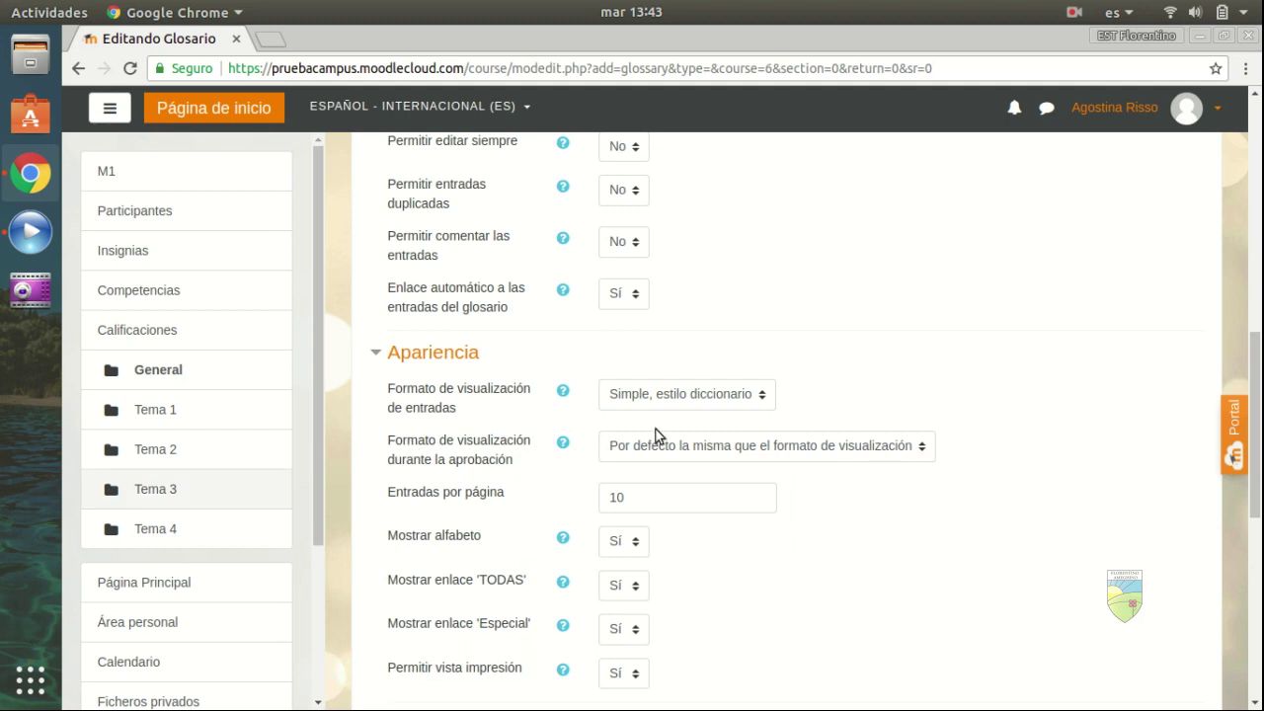
{"action": "left_click", "coordinate": [745, 447]}
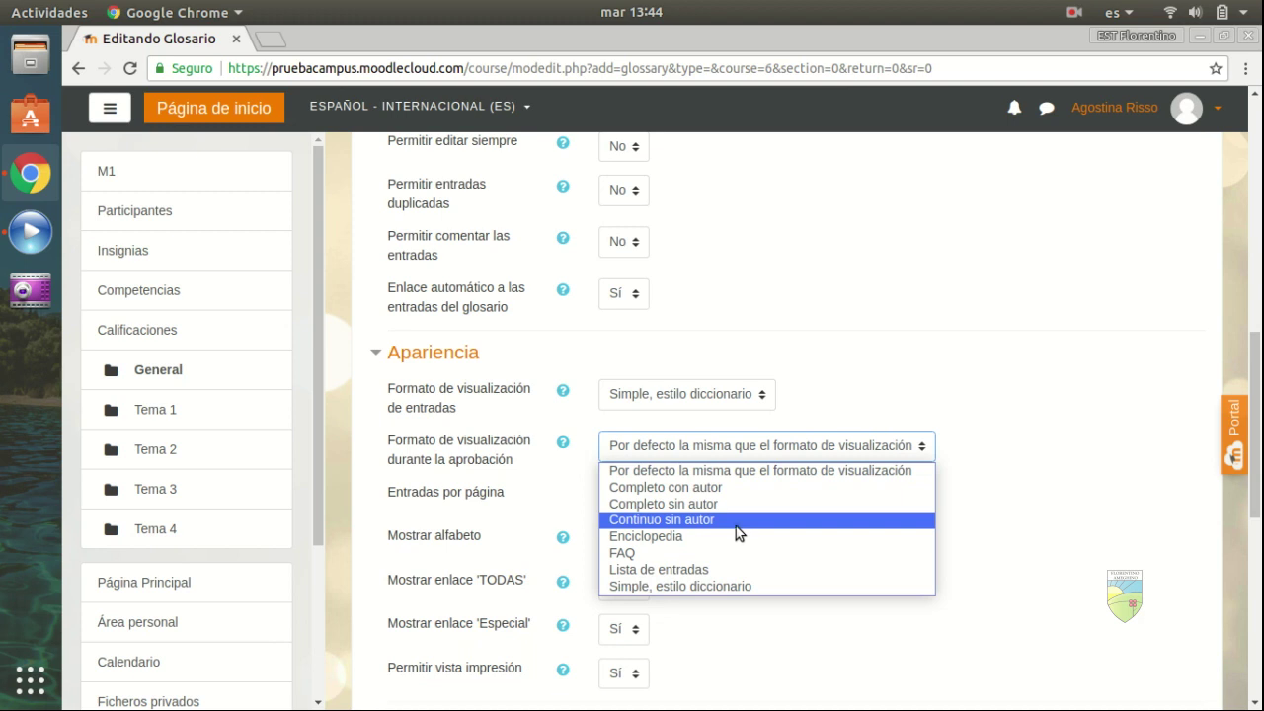
{"action": "left_click", "coordinate": [756, 469]}
{"action": "left_click", "coordinate": [672, 501]}
{"action": "scroll", "coordinate": [881, 508], "scroll_direction": "down", "scroll_amount": 1}
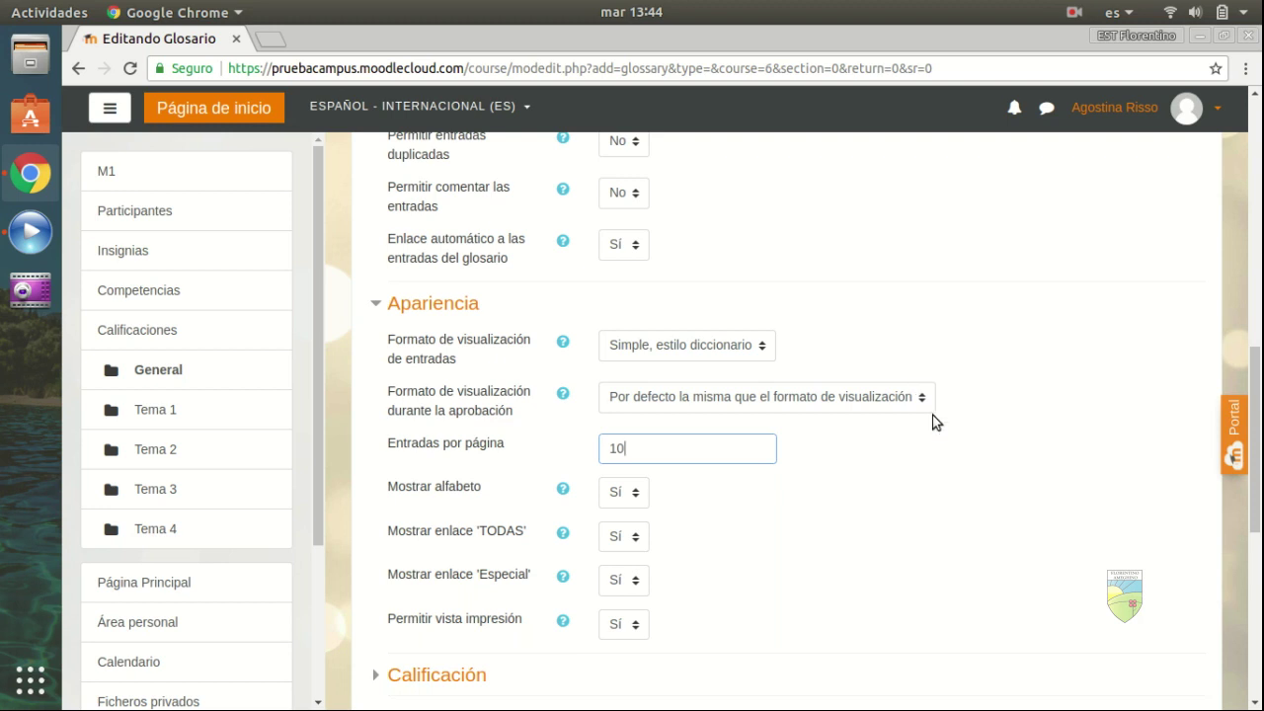
{"action": "left_click", "coordinate": [863, 467]}
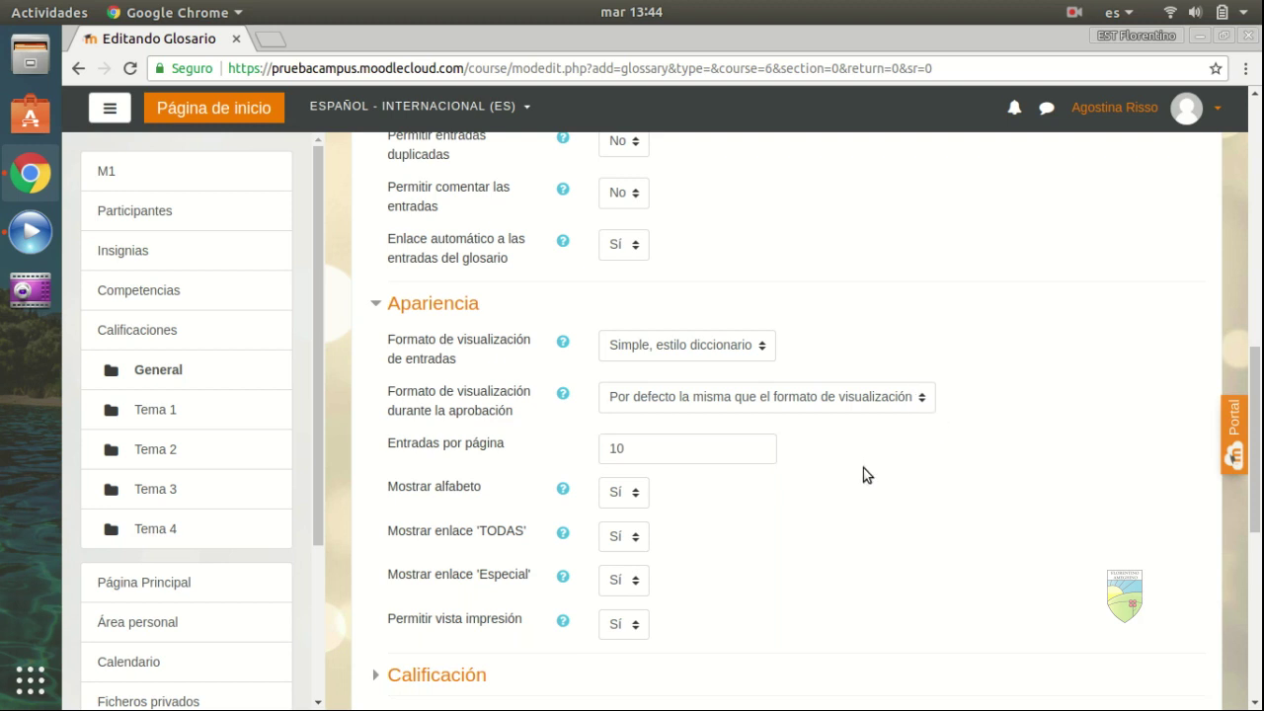
Examine the choices for showing the alphabet, the 'TODAS' and 'Especial' links, and the print view setting.
{"action": "scroll", "coordinate": [818, 480], "scroll_direction": "down", "scroll_amount": 1}
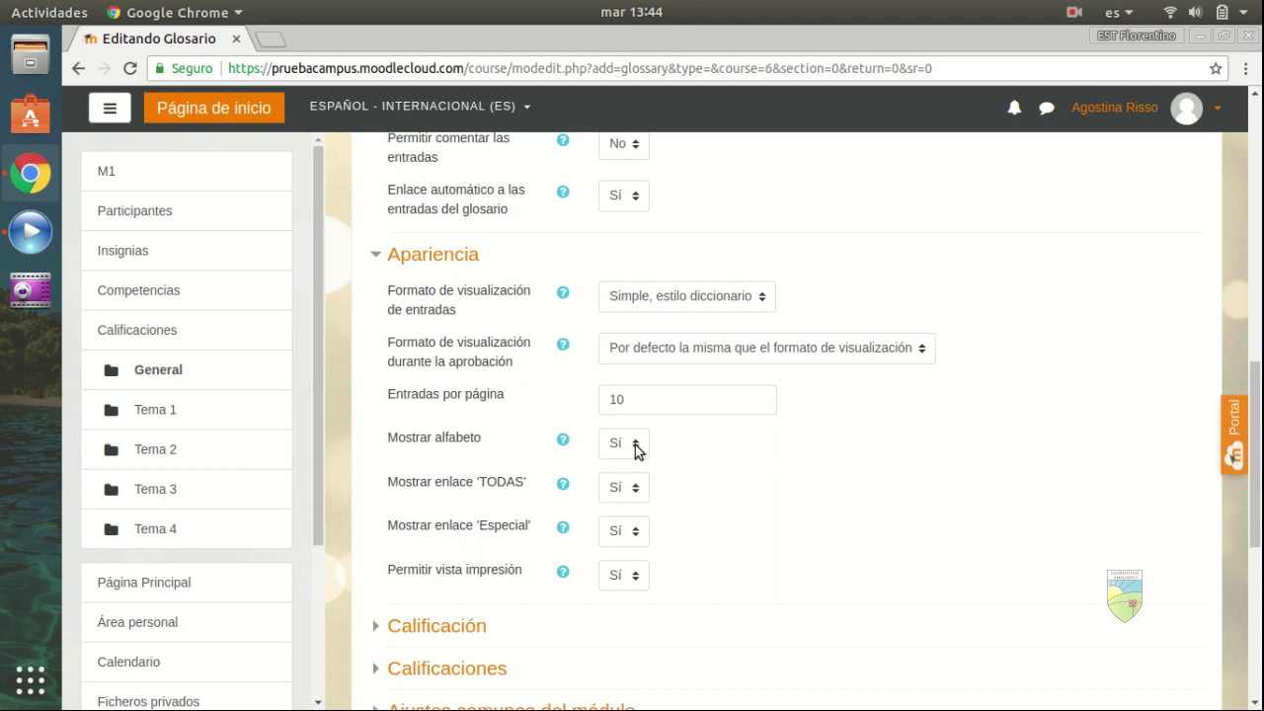
{"action": "left_click", "coordinate": [635, 449]}
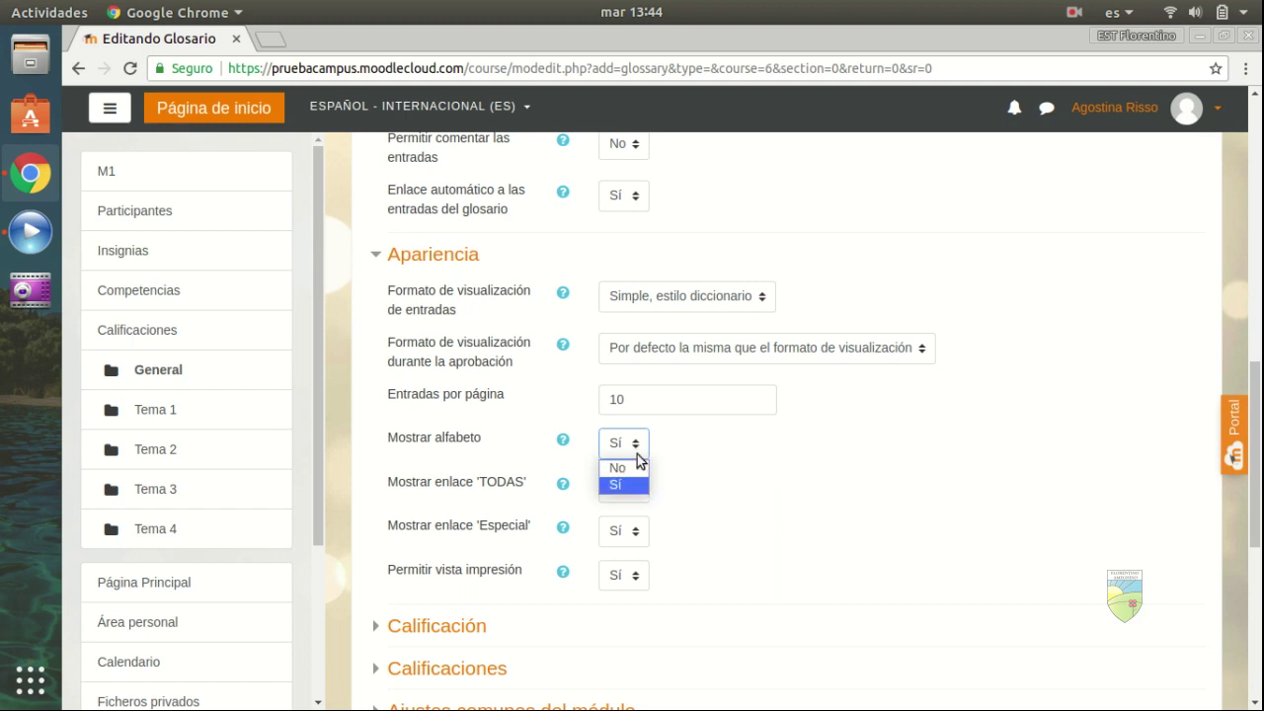
{"action": "left_click", "coordinate": [638, 439]}
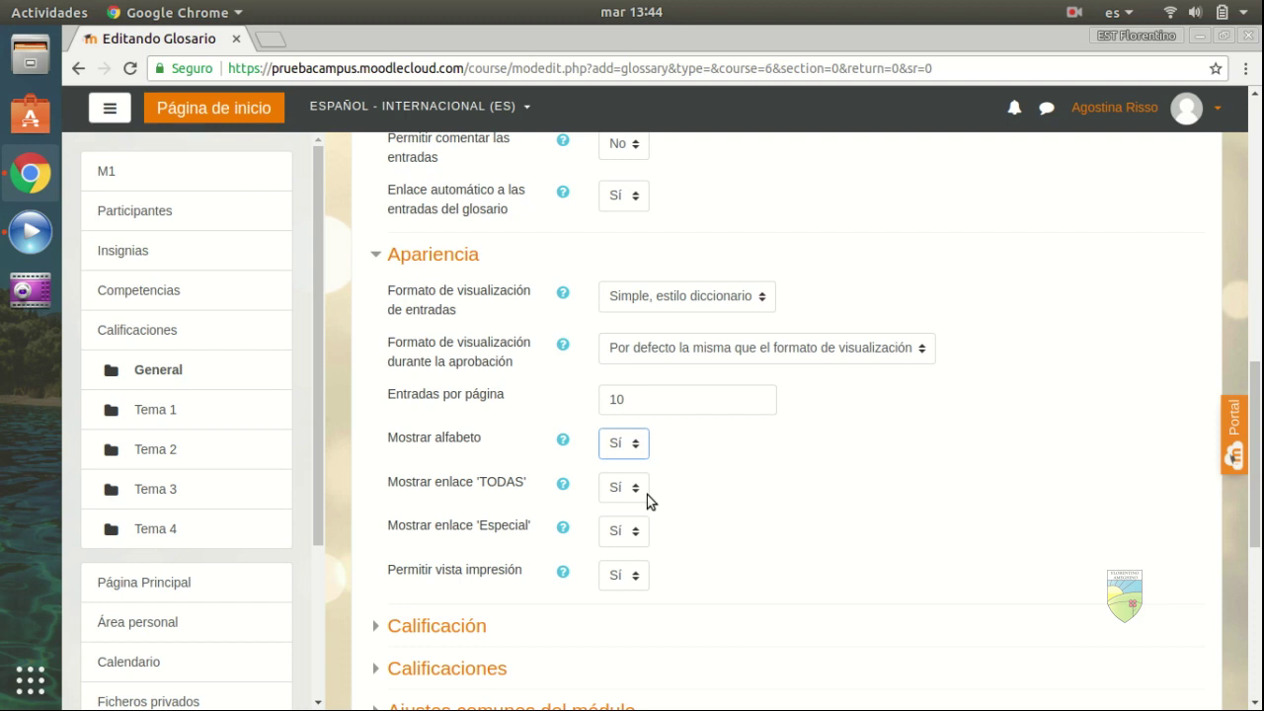
{"action": "left_click", "coordinate": [630, 488]}
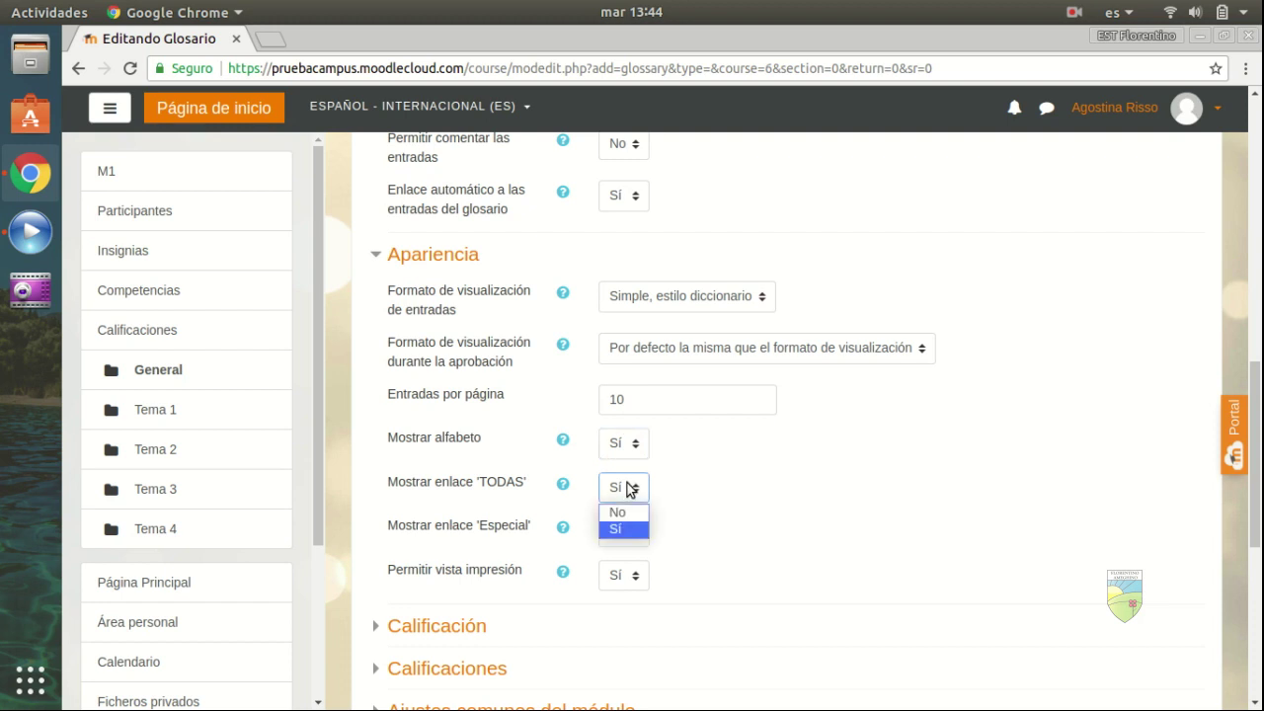
{"action": "left_click", "coordinate": [650, 491]}
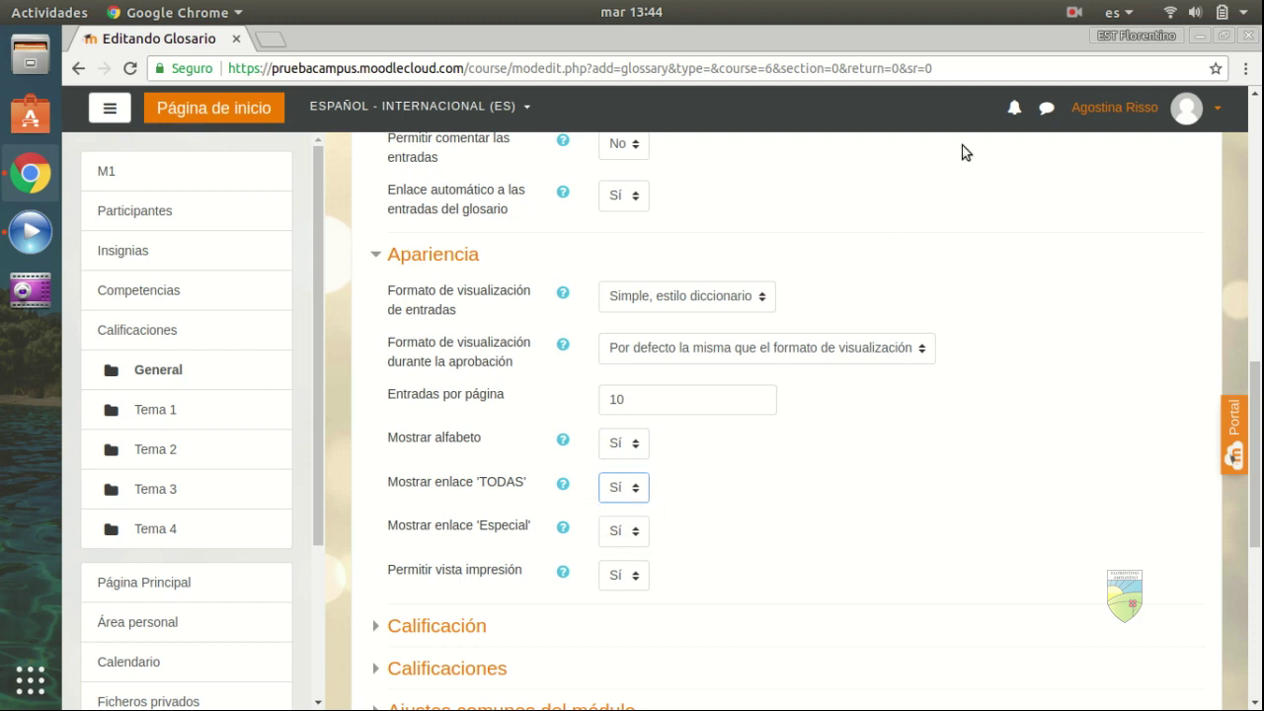
{"action": "left_click", "coordinate": [616, 534]}
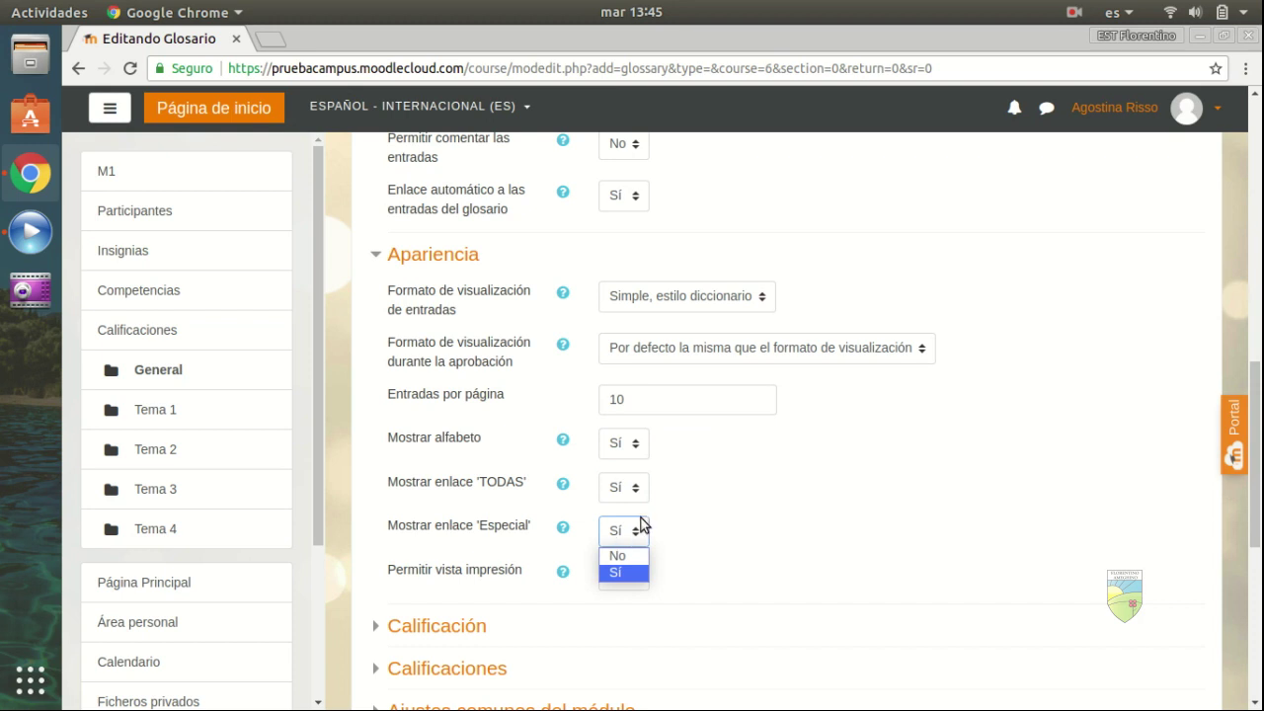
{"action": "left_click", "coordinate": [789, 533]}
{"action": "scroll", "coordinate": [788, 533], "scroll_direction": "down", "scroll_amount": 1}
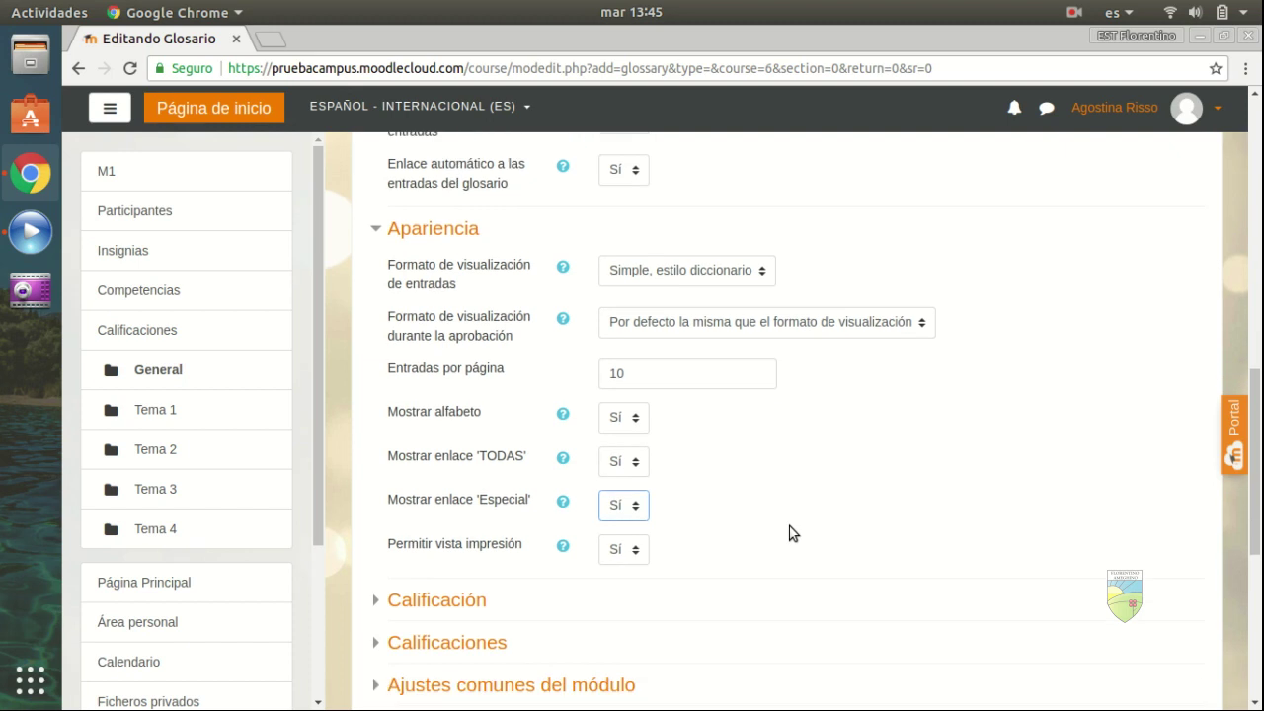
{"action": "scroll", "coordinate": [789, 533], "scroll_direction": "down", "scroll_amount": 1}
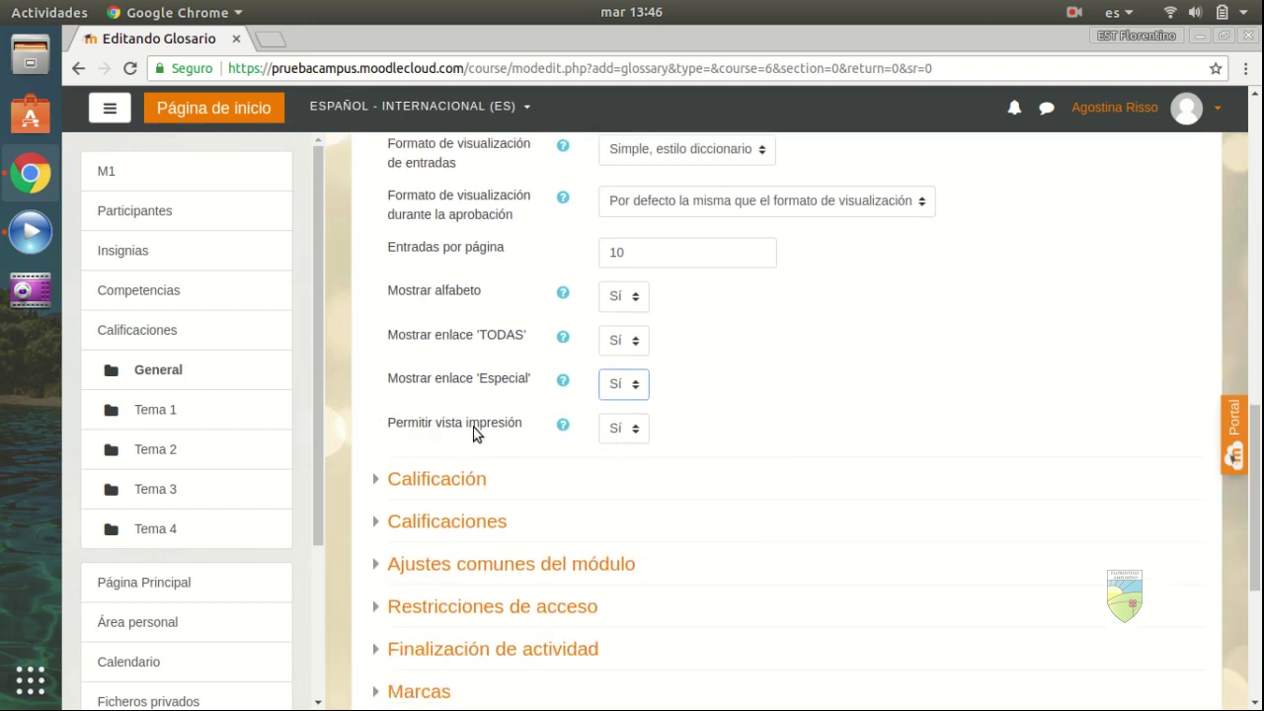
{"action": "left_click", "coordinate": [632, 427]}
Expand the Calificación section, then save the glossary and return to the course.
{"action": "left_click", "coordinate": [403, 494]}
{"action": "left_click", "coordinate": [401, 483]}
{"action": "scroll", "coordinate": [1003, 514], "scroll_direction": "down", "scroll_amount": 1}
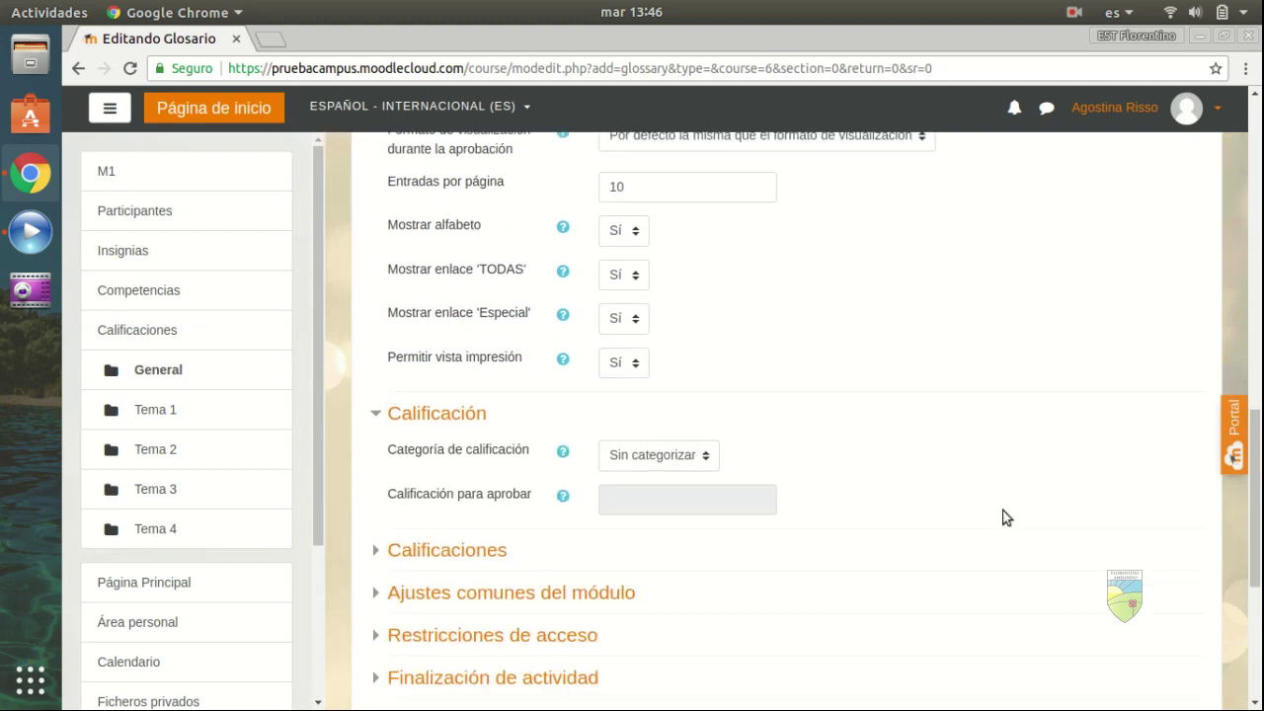
{"action": "scroll", "coordinate": [1006, 515], "scroll_direction": "down", "scroll_amount": 5}
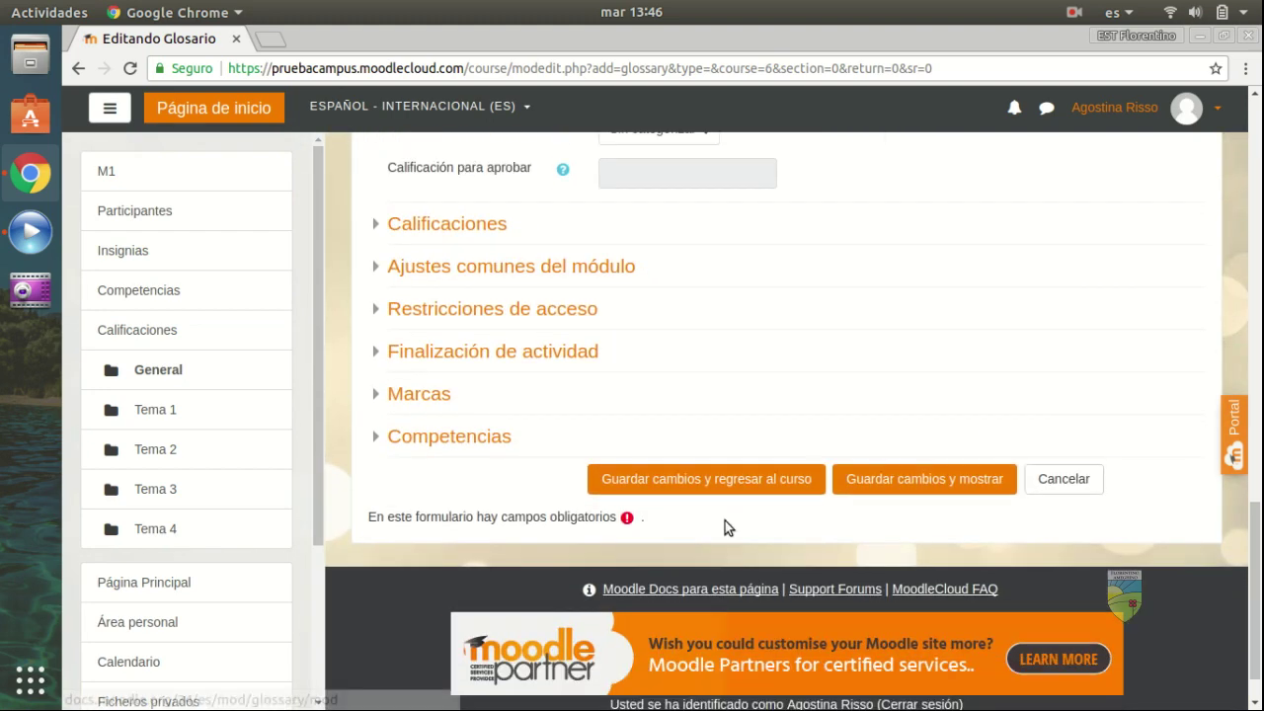
{"action": "left_click", "coordinate": [729, 485]}
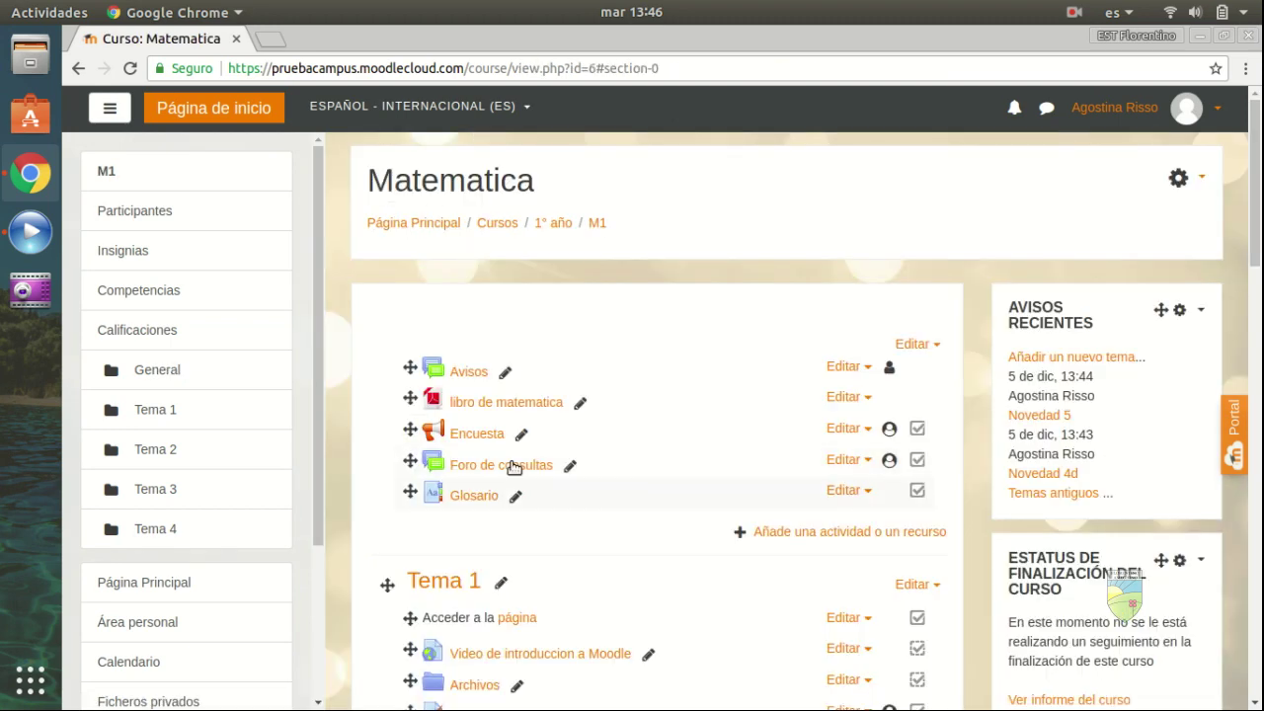
Open the Glosario activity from the course page and start adding a new entry.
{"action": "left_click", "coordinate": [467, 499]}
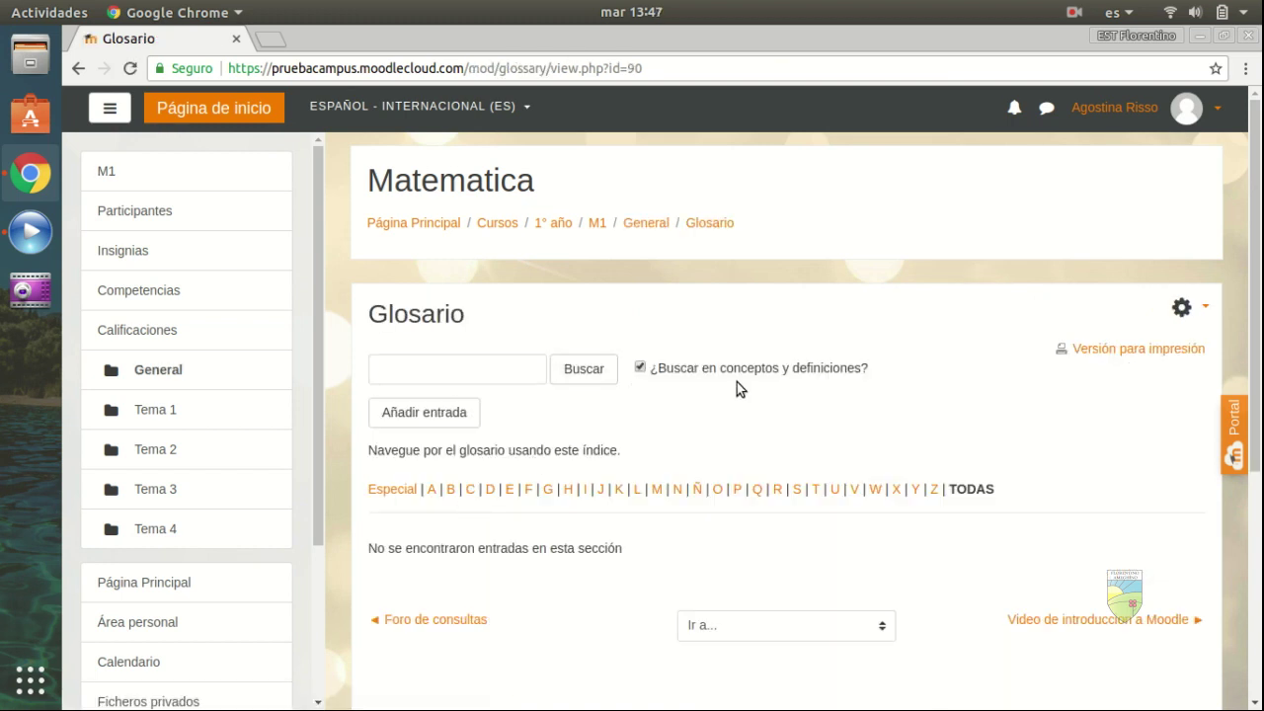
{"action": "left_click", "coordinate": [438, 362]}
{"action": "left_click", "coordinate": [451, 419]}
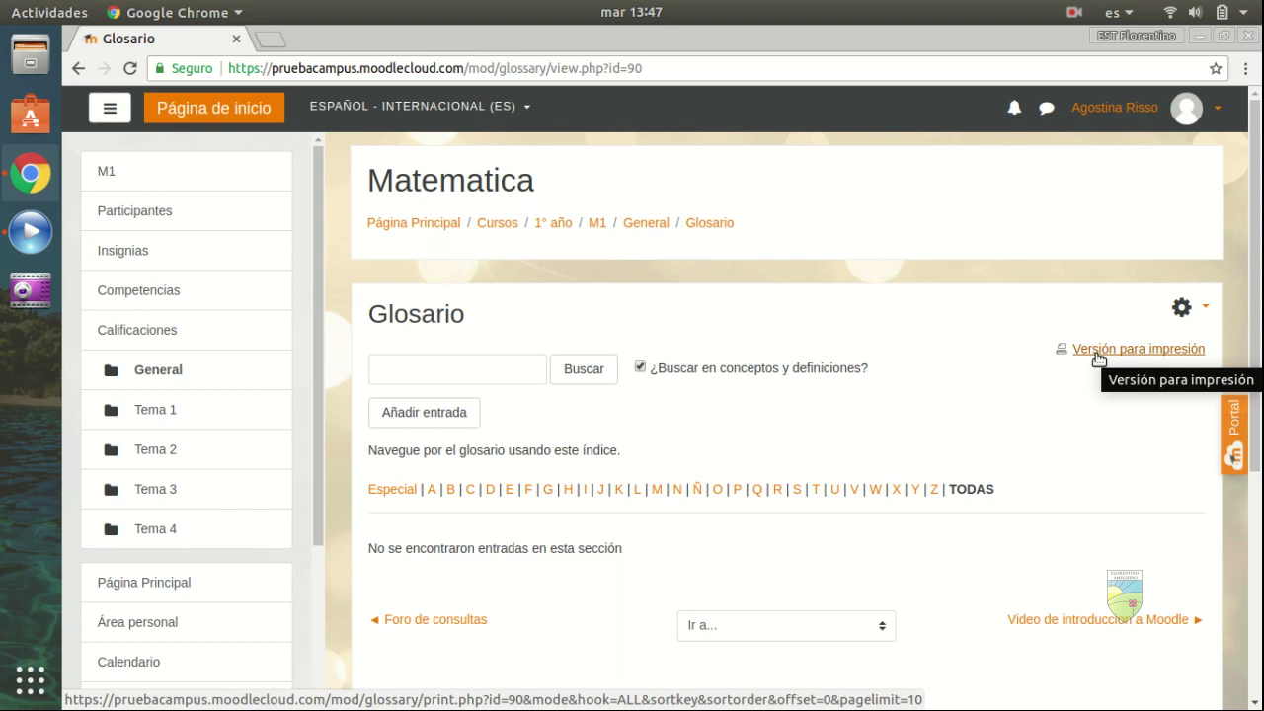
{"action": "left_click", "coordinate": [431, 417]}
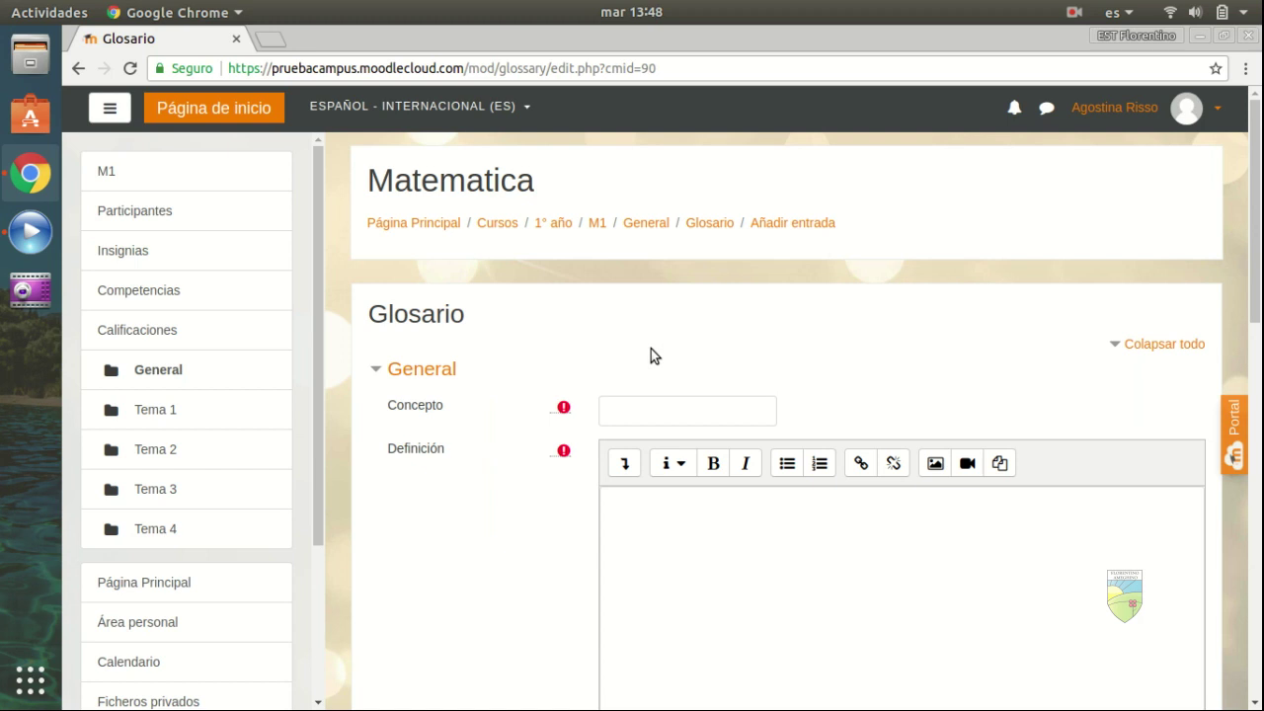
Examine the entry form's keyword, attachment, Auto-enlace and Marcas fields through to the save options.
{"action": "scroll", "coordinate": [710, 507], "scroll_direction": "down", "scroll_amount": 5}
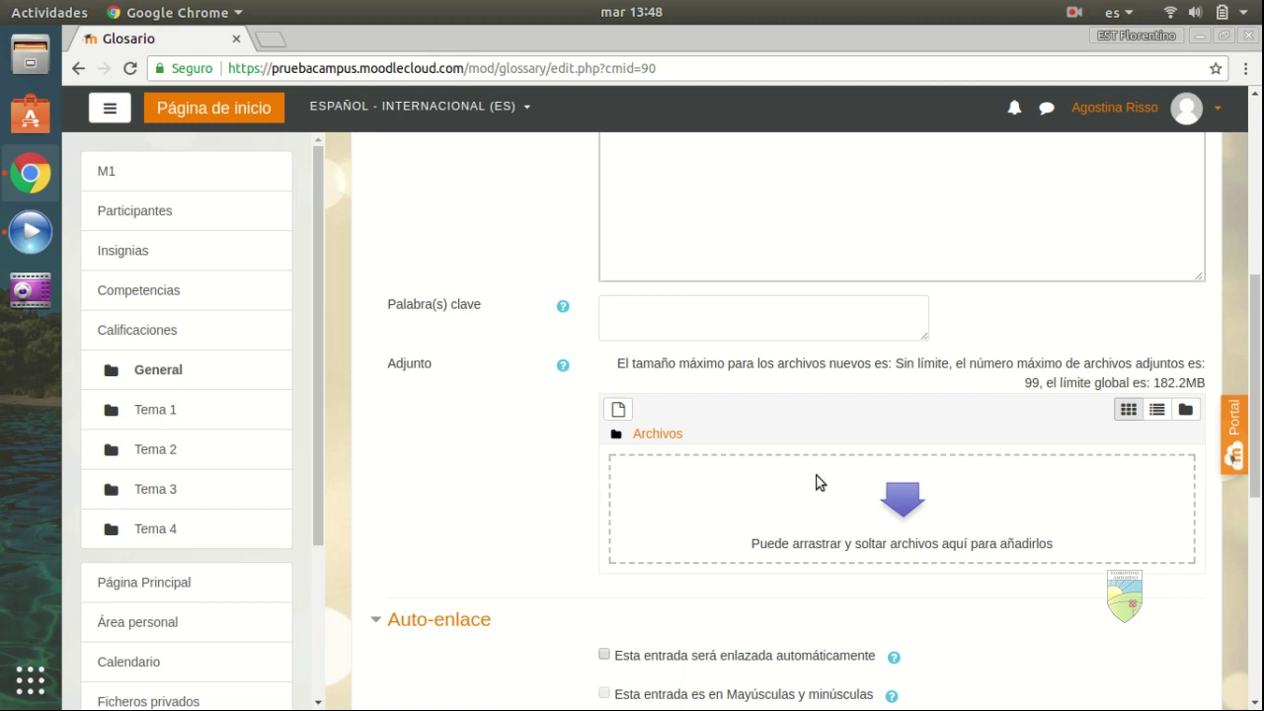
{"action": "scroll", "coordinate": [513, 583], "scroll_direction": "down", "scroll_amount": 3}
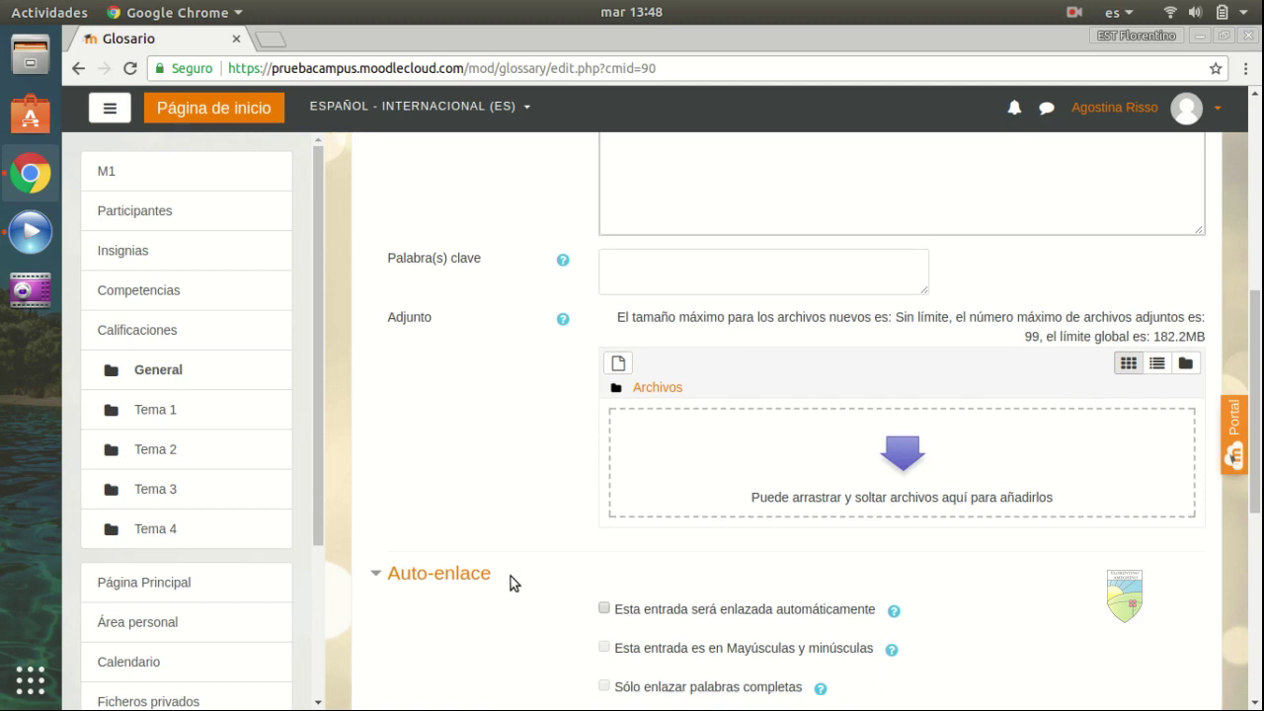
{"action": "scroll", "coordinate": [513, 590], "scroll_direction": "down", "scroll_amount": 1}
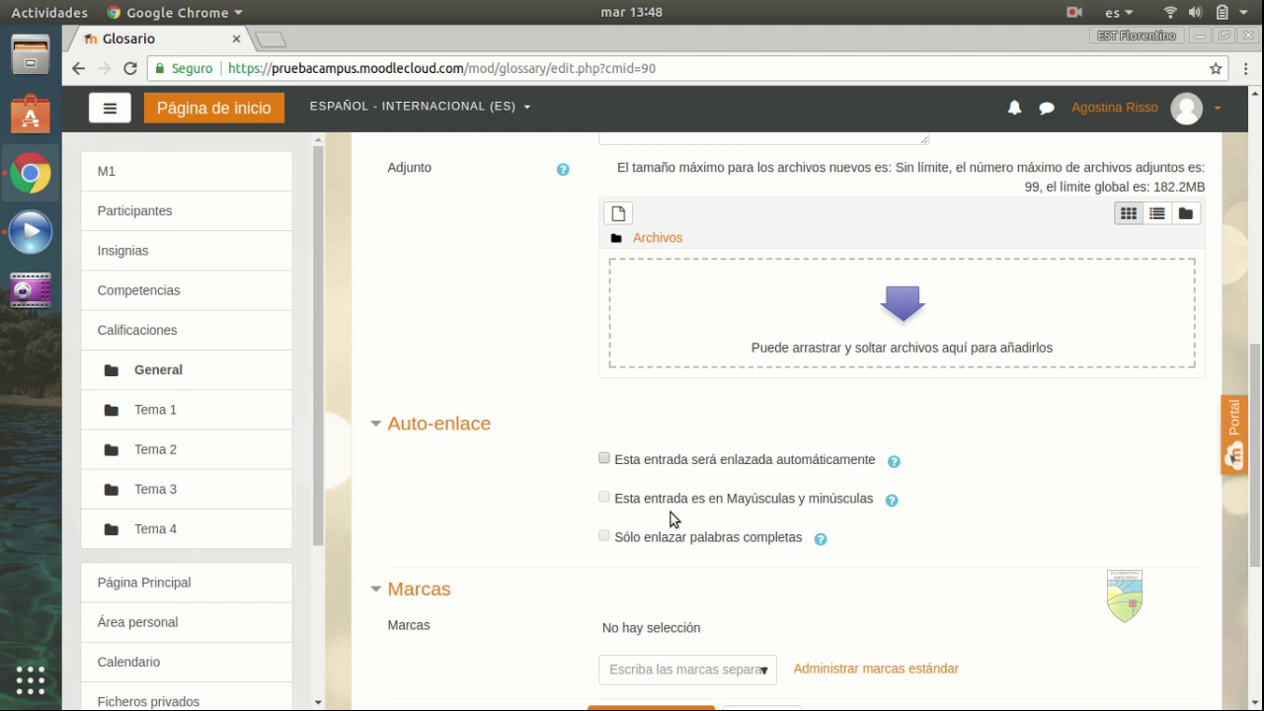
{"action": "scroll", "coordinate": [671, 513], "scroll_direction": "down", "scroll_amount": 4}
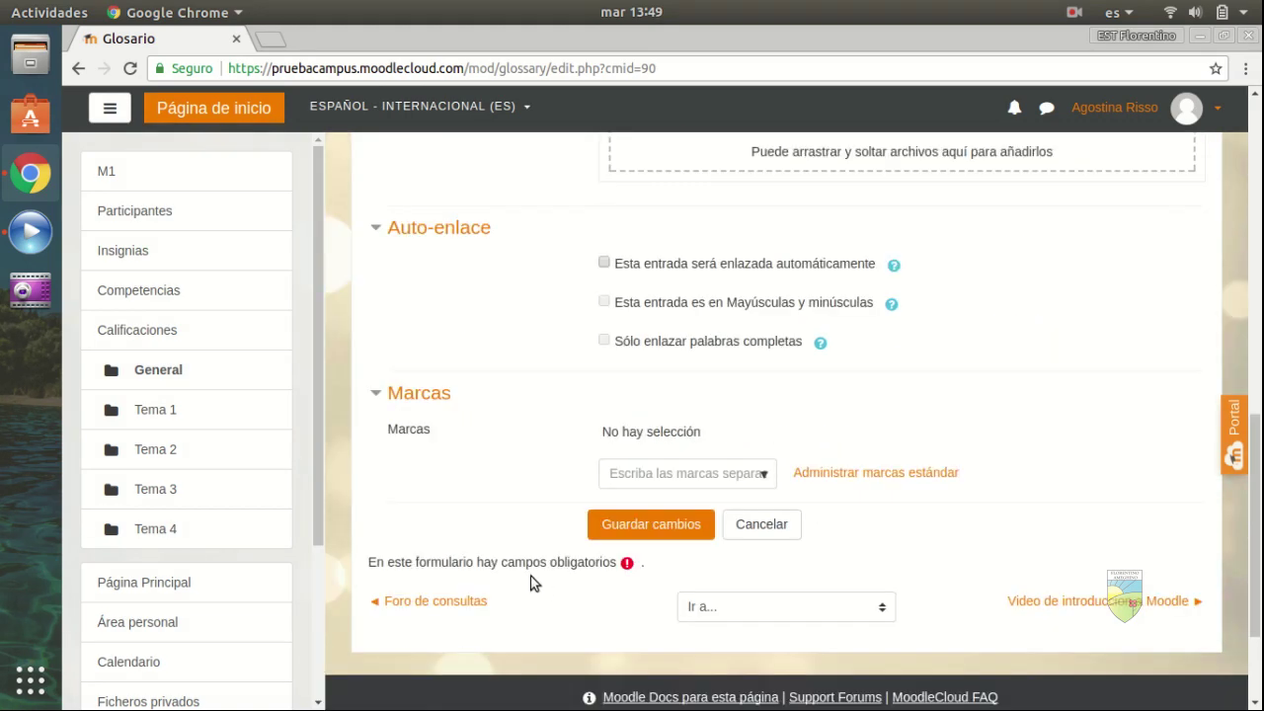